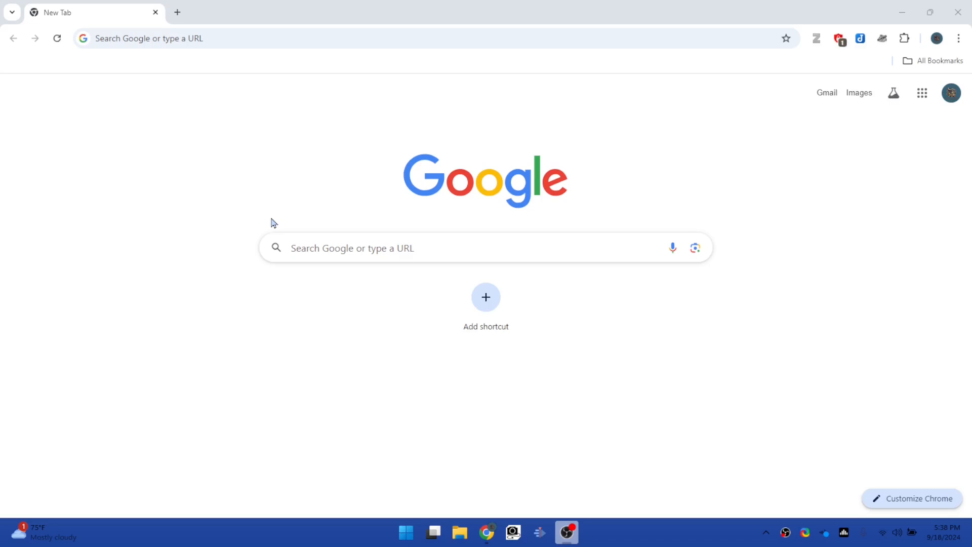
# Step: Create a new blank Google Docs document through the docs.new address
pyautogui.rightClick(301, 221)
pyautogui.click(267, 36)
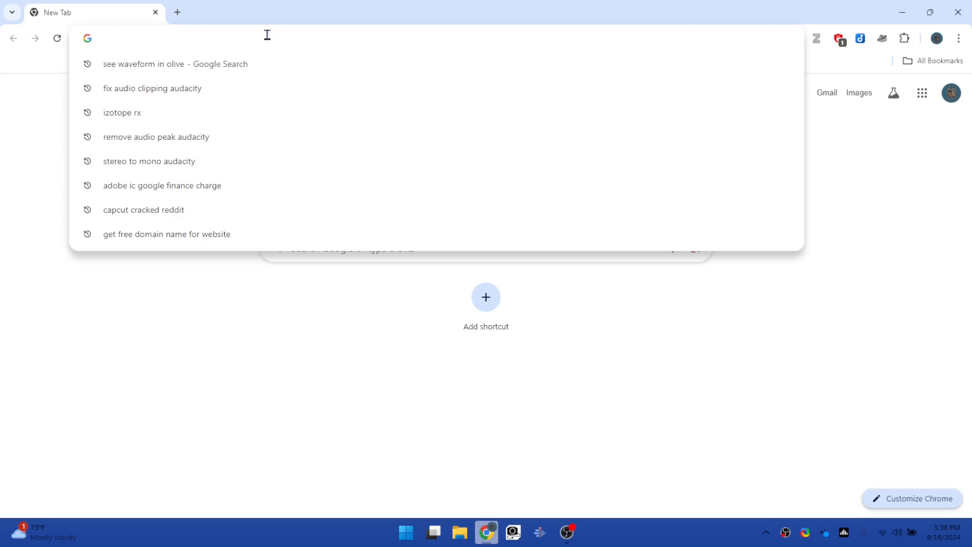
pyautogui.write('docs.new')
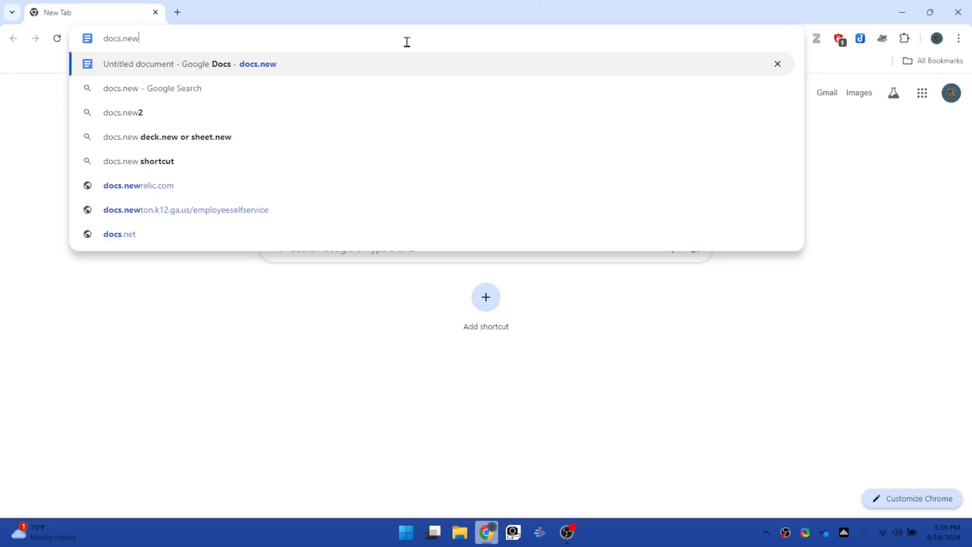
pyautogui.press('Return')
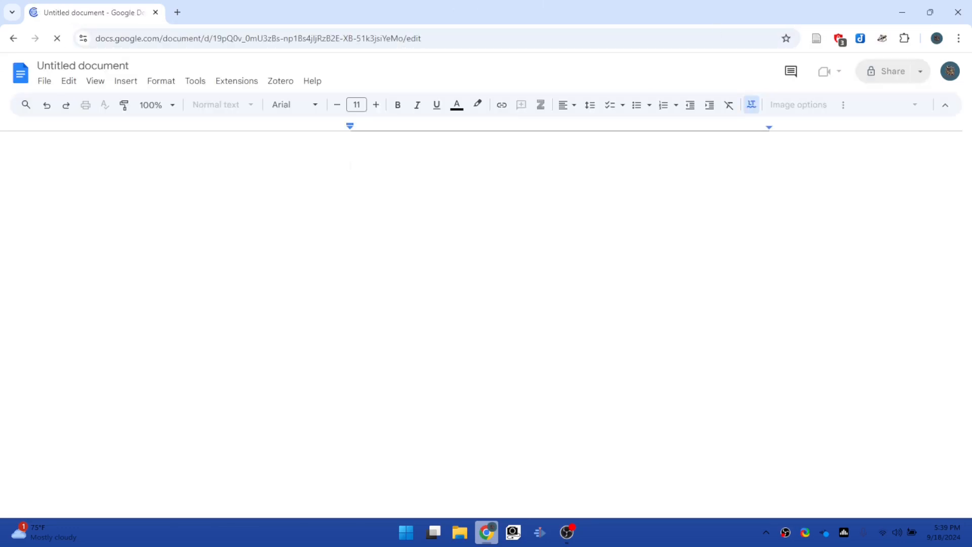
# Step: Rename the untitled document as Letter Template
pyautogui.click(107, 63)
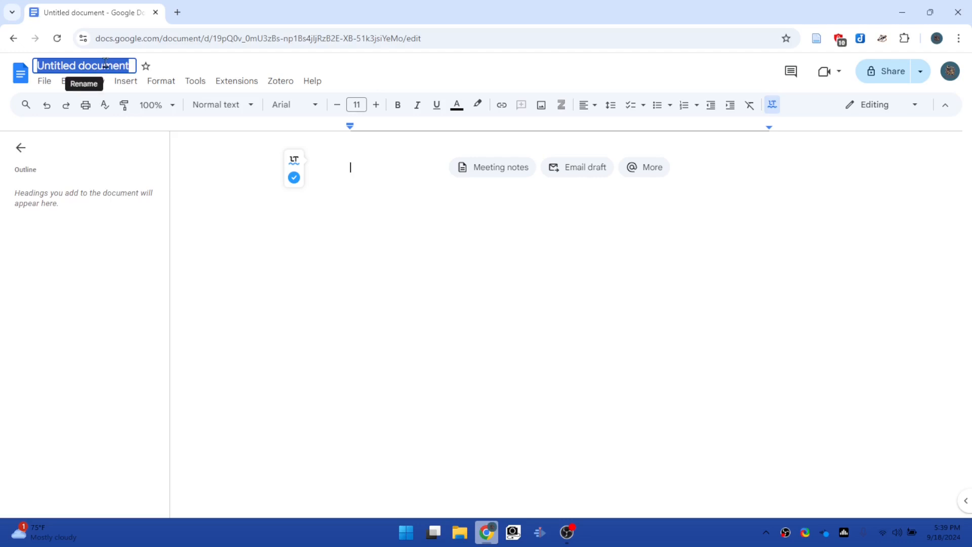
pyautogui.write('L')
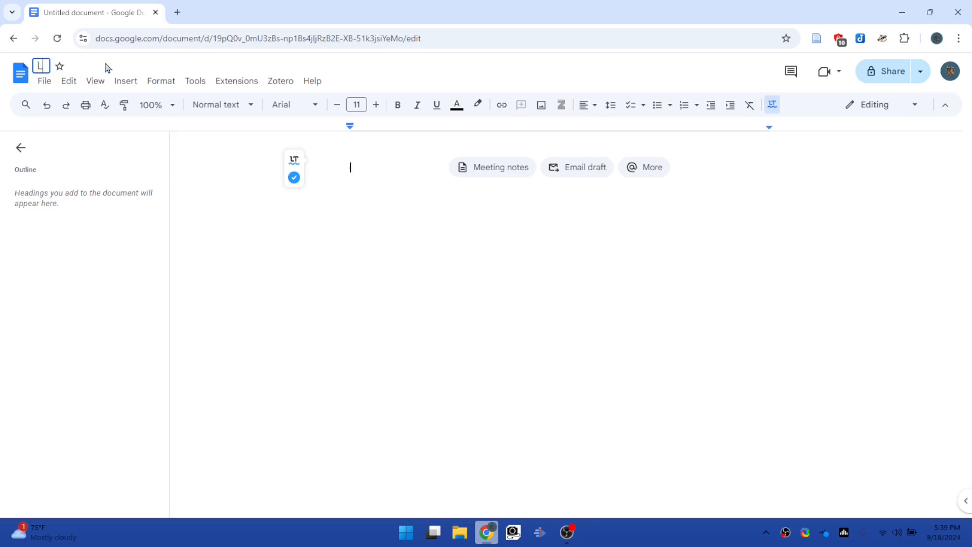
pyautogui.write('etter Template')
pyautogui.press('Return')
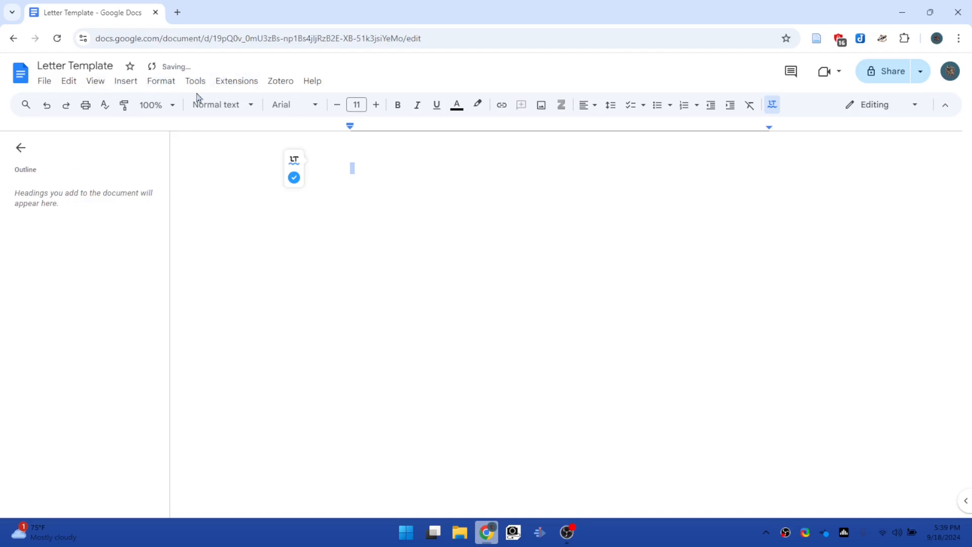
# Step: Switch the document to Pages format and open the page header for editing, dismissing the watermarks notice
pyautogui.click(167, 83)
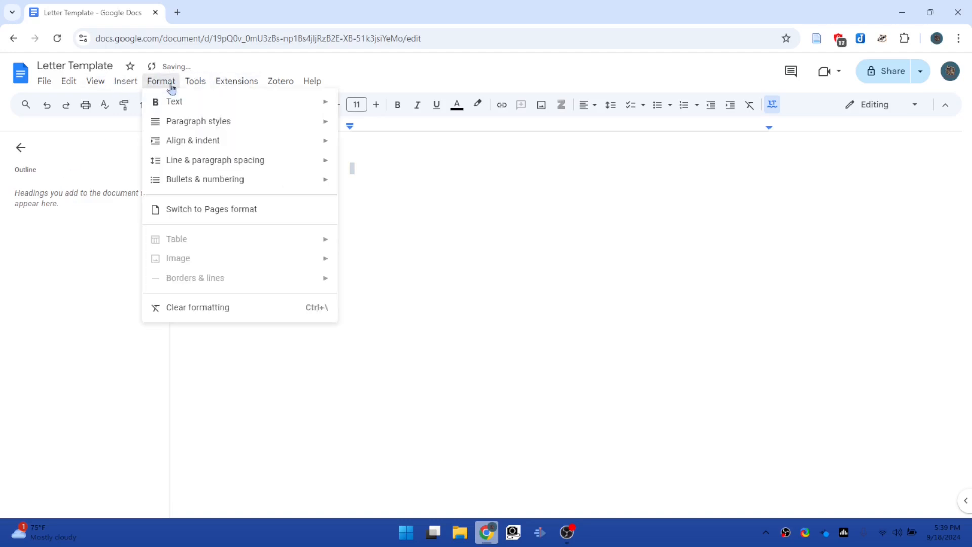
pyautogui.click(250, 215)
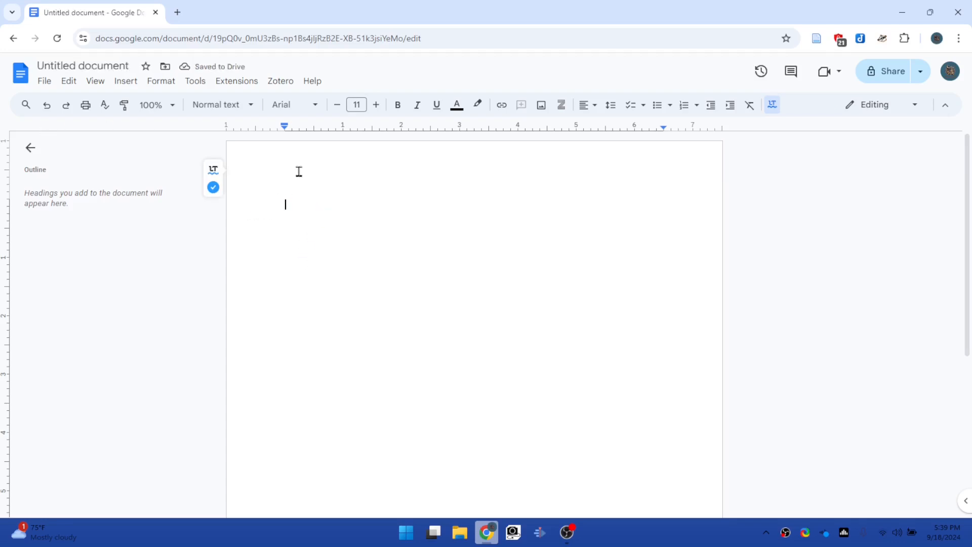
pyautogui.doubleClick(301, 154)
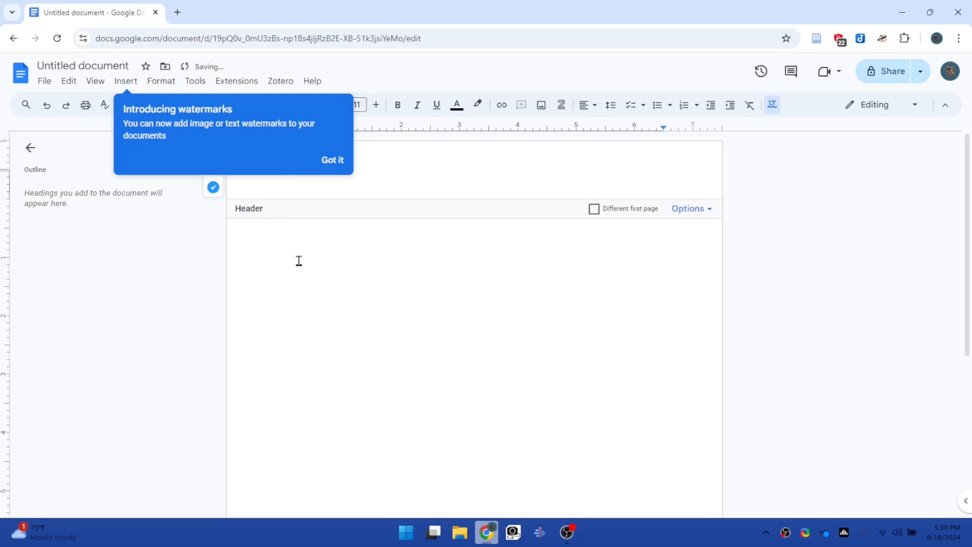
pyautogui.click(310, 246)
pyautogui.click(331, 162)
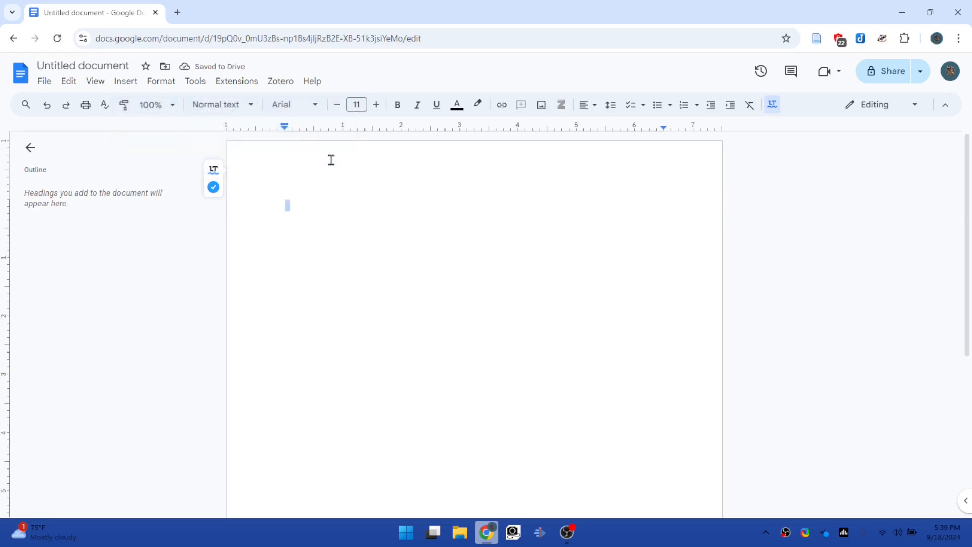
pyautogui.doubleClick(329, 158)
# Step: Set the document title to Letter Template and return to the document body
pyautogui.click(127, 65)
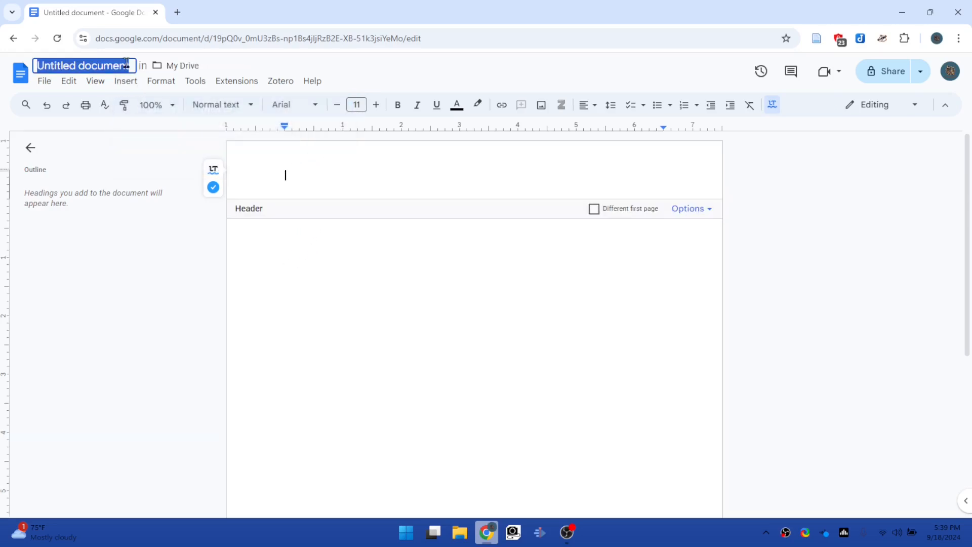
pyautogui.write('Letter Template')
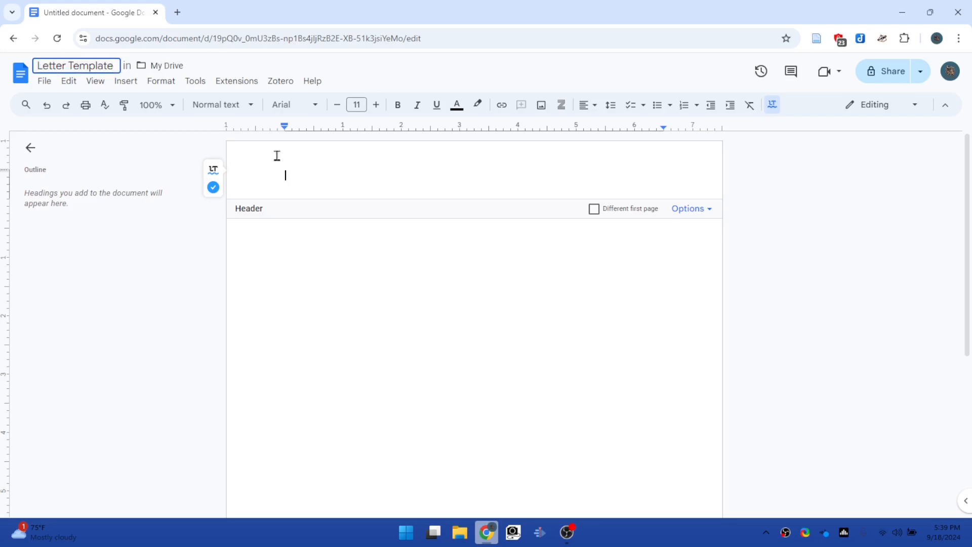
pyautogui.click(301, 310)
# Step: Enter the sender's name and e-mail address, separated by a vertical bar, on the header's first line
pyautogui.doubleClick(327, 177)
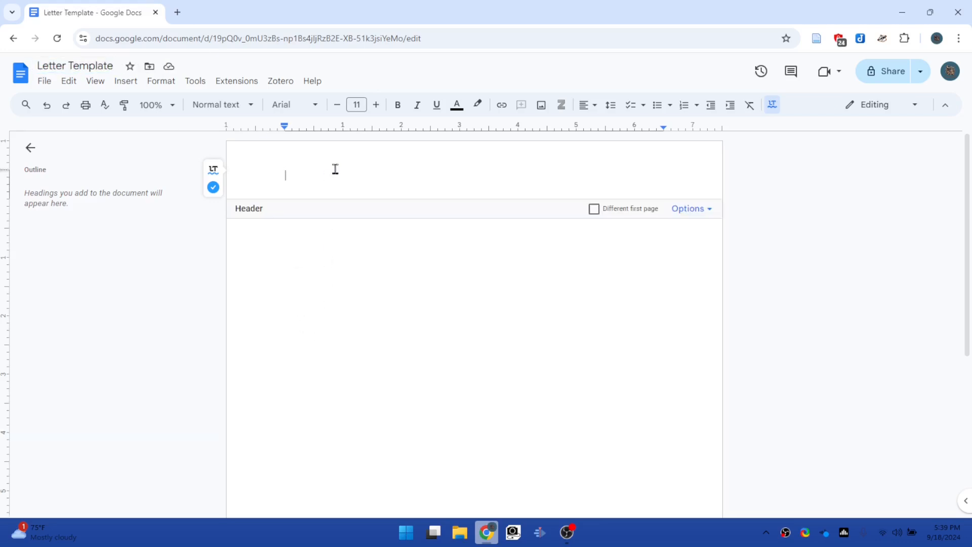
pyautogui.click(400, 304)
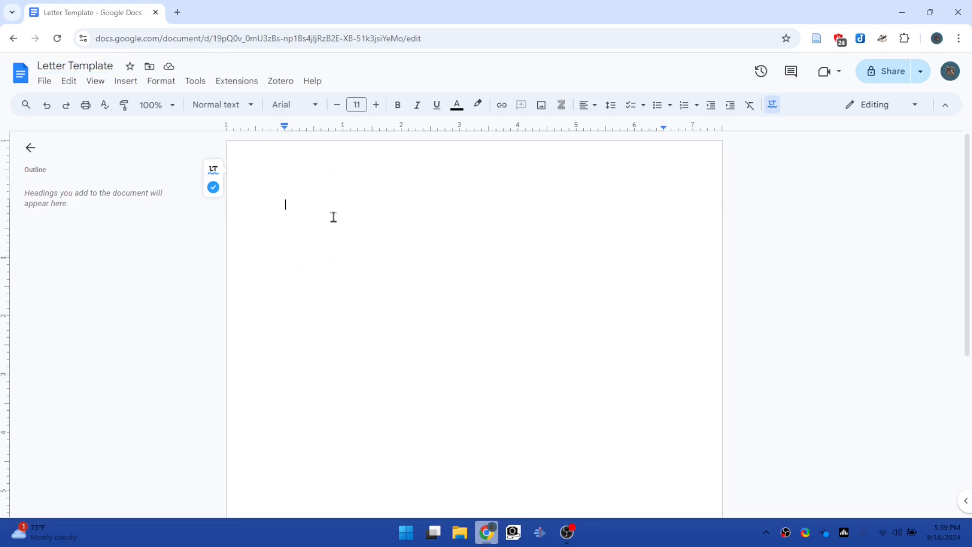
pyautogui.doubleClick(339, 167)
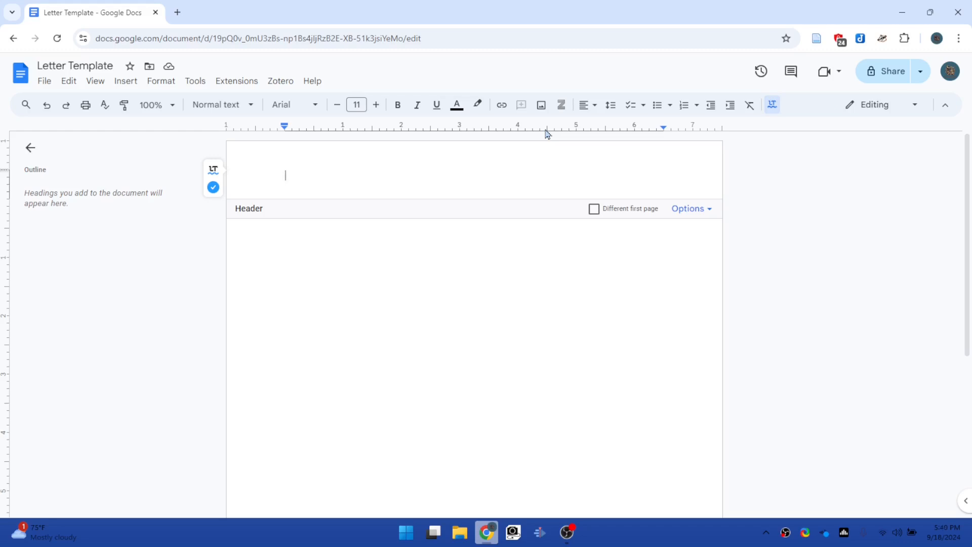
pyautogui.write('Vortex Vikin')
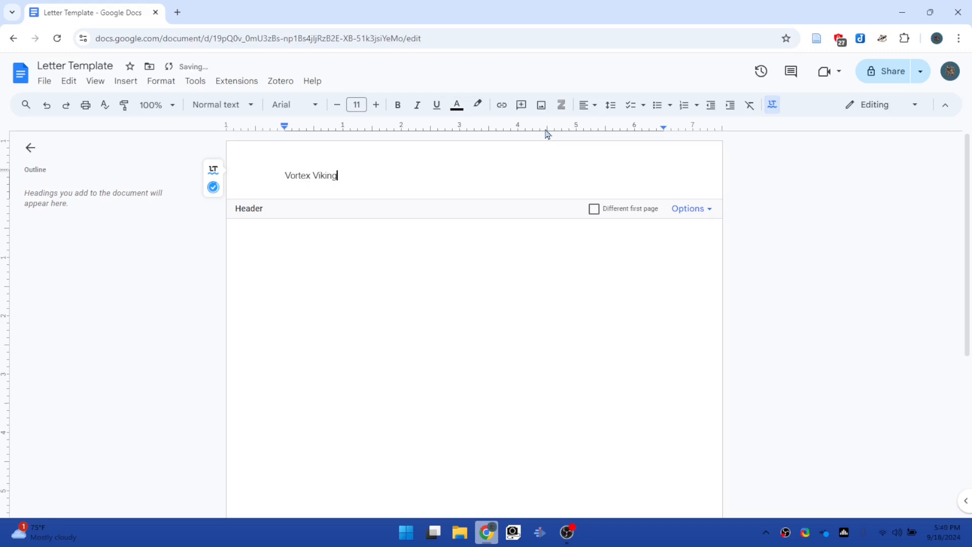
pyautogui.write('g')
pyautogui.click(274, 177)
pyautogui.write('| email@')
pyautogui.press('Tab')
pyautogui.press('Return')
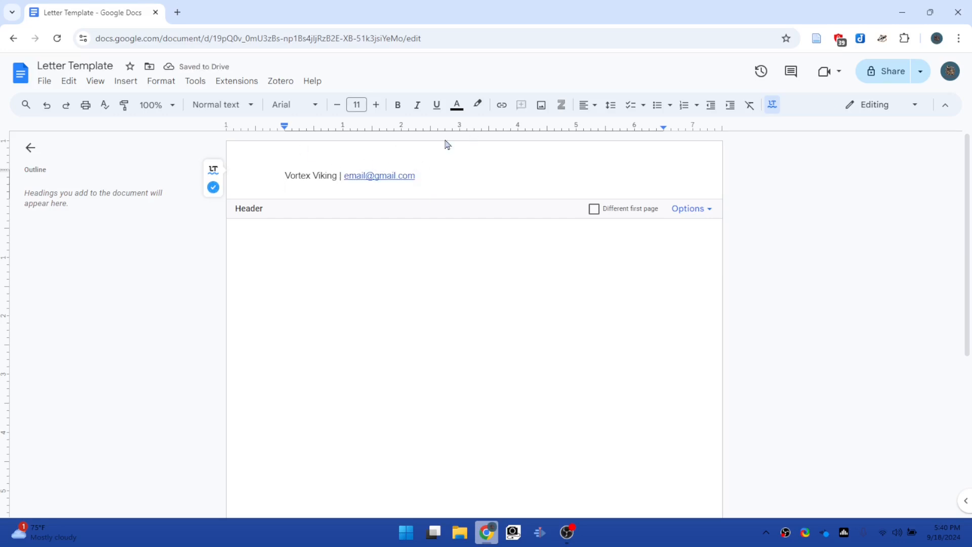
# Step: Add the sender's street address followed by a vertical bar in the header, with the phone number on the line below
pyautogui.write('123 I')
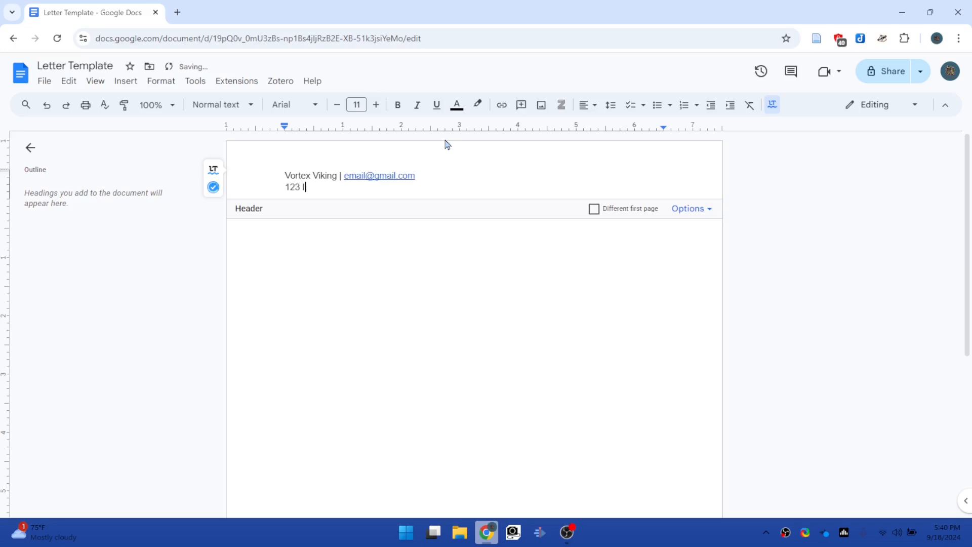
pyautogui.write('nternet St. Albany NY |')
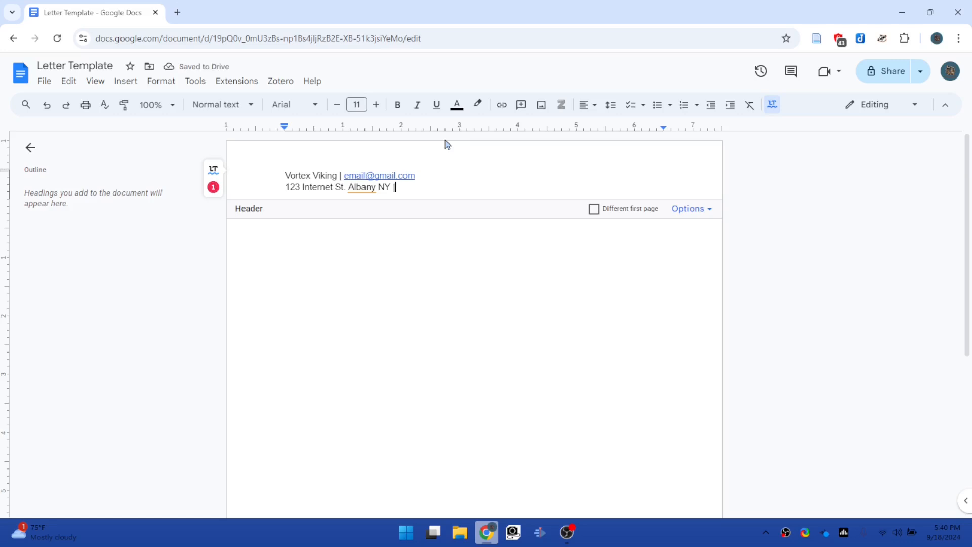
pyautogui.press('Return')
pyautogui.write('1')
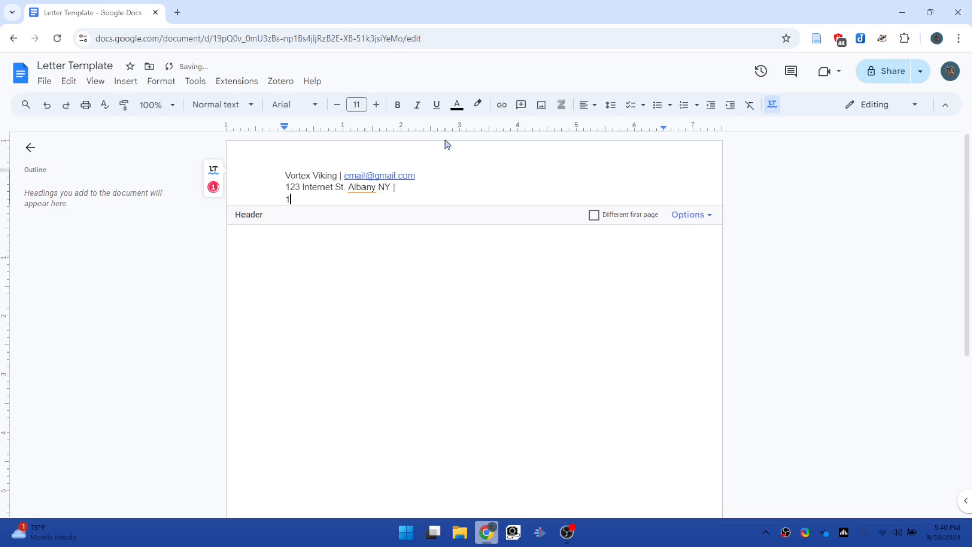
pyautogui.write('23-123-1234')
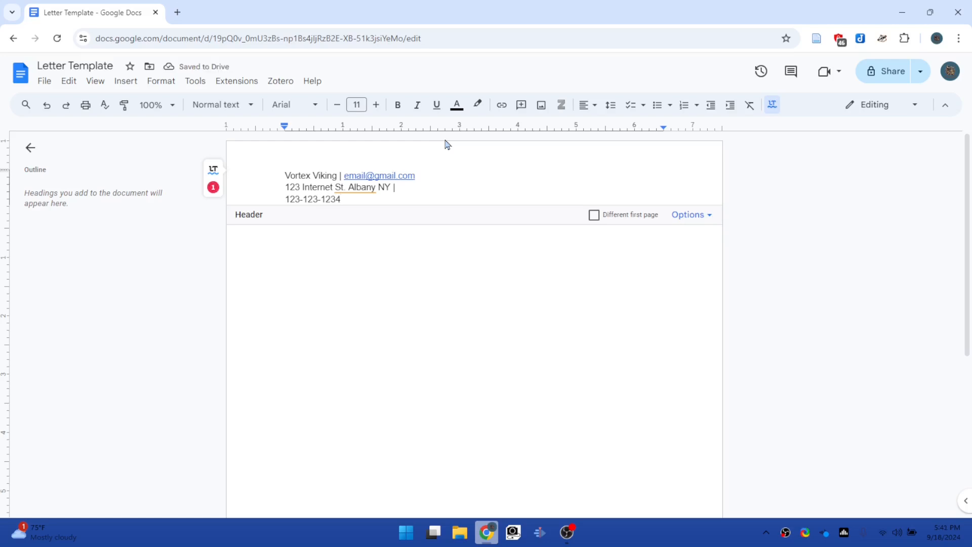
# Step: Move the three contact lines out of the header and into the start of the document body
pyautogui.moveTo(347, 200); pyautogui.dragTo(246, 160)
pyautogui.hotkey('ctrl', 'c')
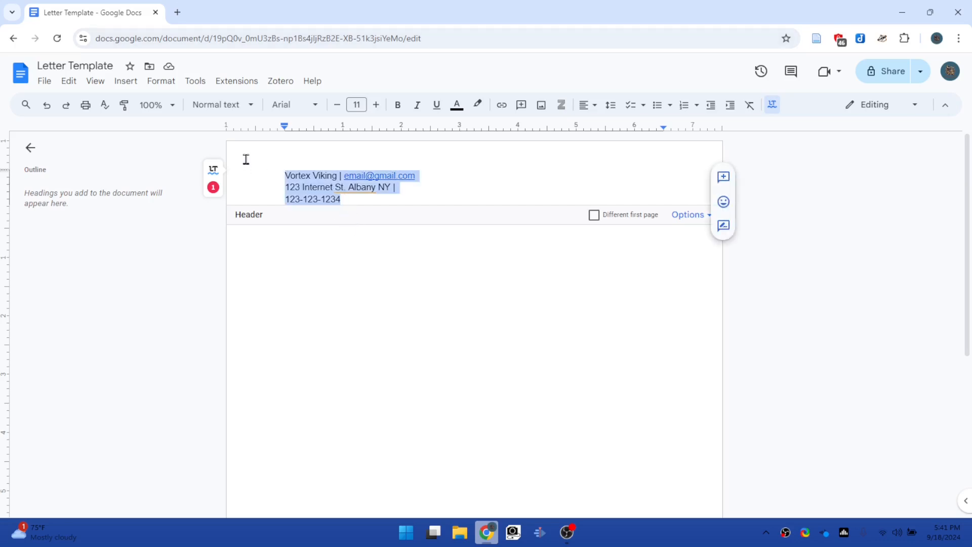
pyautogui.press('BackSpace')
pyautogui.click(292, 236)
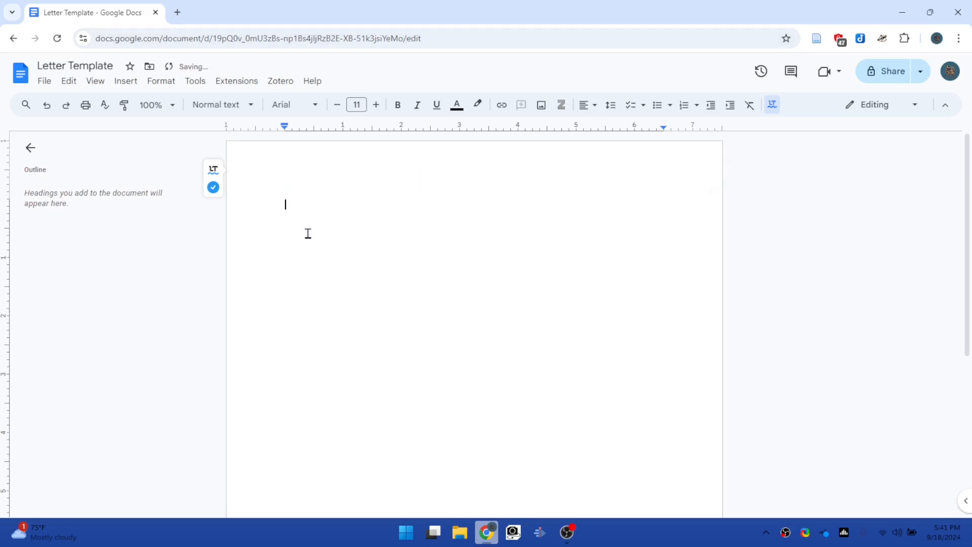
pyautogui.hotkey('ctrl', 'v')
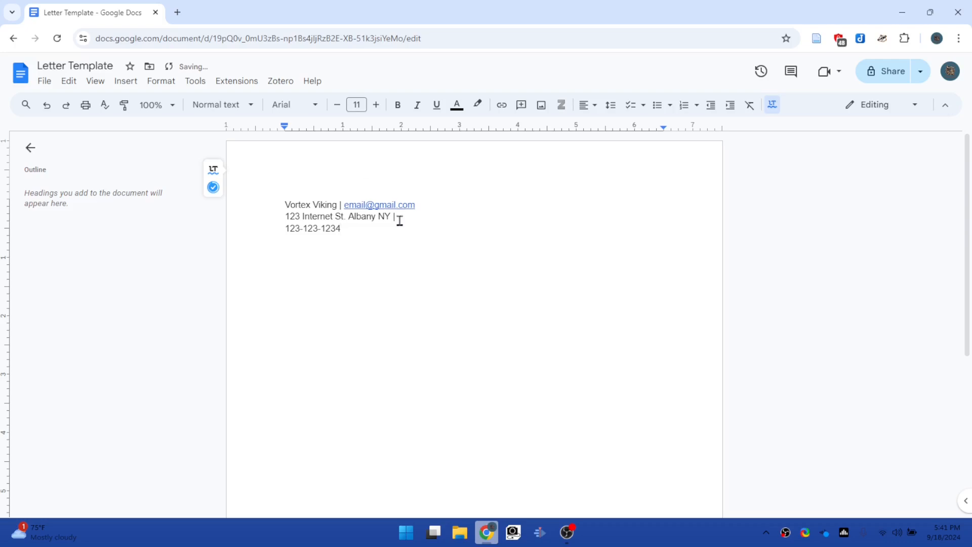
pyautogui.hotkey('ctrl', 'z')
pyautogui.hotkey('ctrl', 'y')
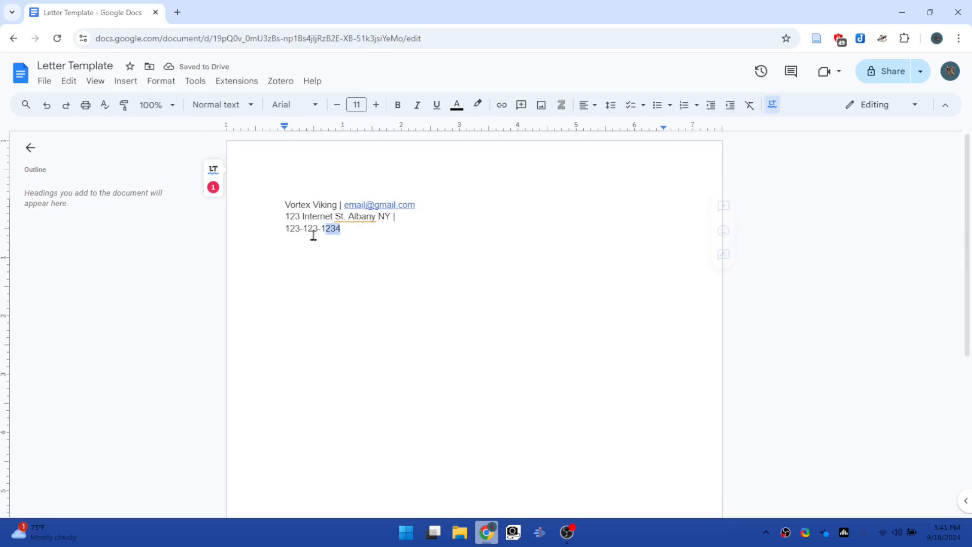
# Step: Change the font of the three contact lines to Lexend
pyautogui.moveTo(336, 240); pyautogui.dragTo(268, 186)
pyautogui.click(306, 107)
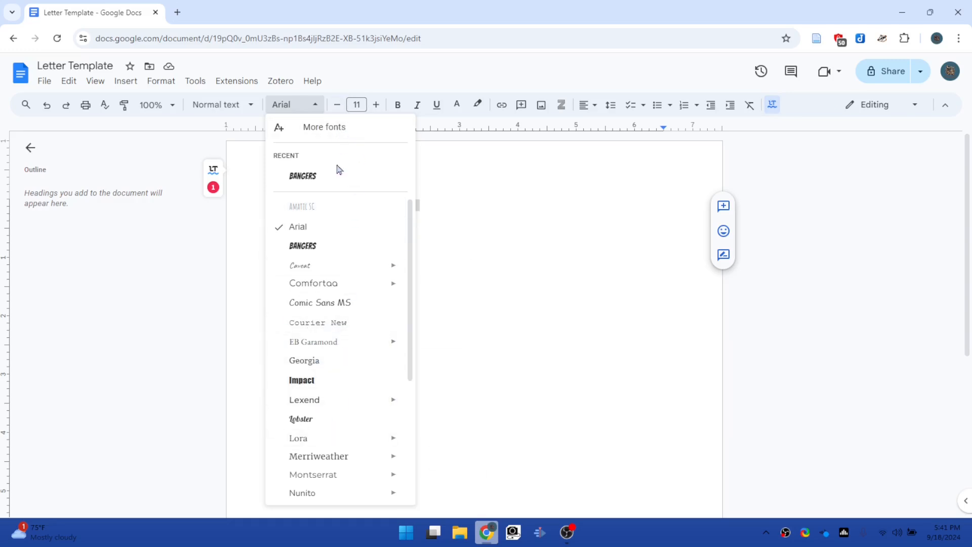
pyautogui.scroll(-3, 343, 257)
pyautogui.scroll(3, 343, 256)
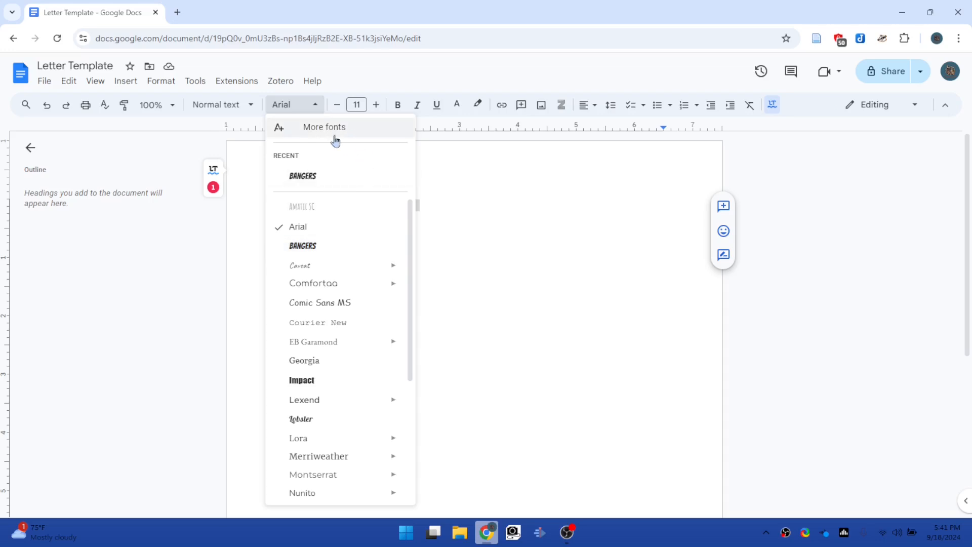
pyautogui.click(324, 398)
pyautogui.click(408, 256)
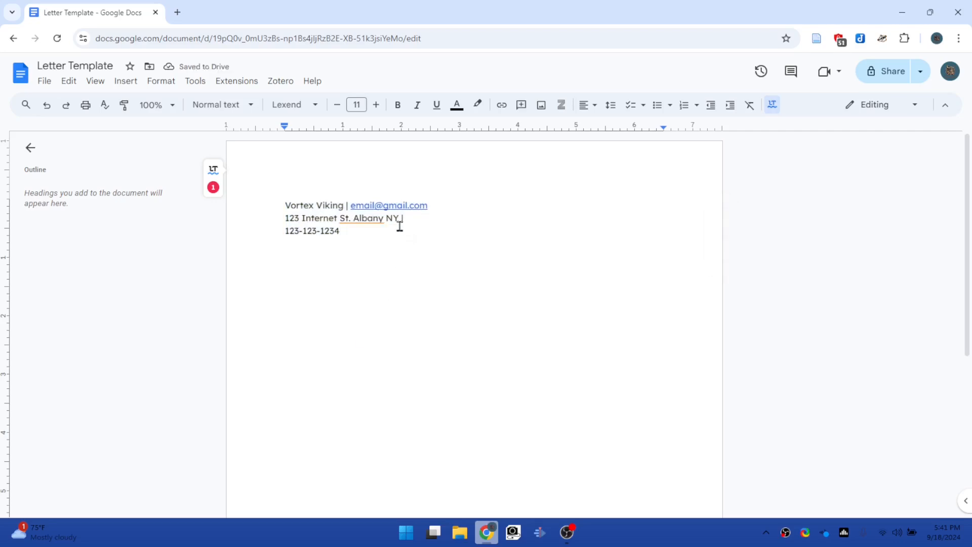
# Step: Leave a blank line below the contact details, then add an indented "VV," greeting and a "Message" line under it
pyautogui.press('Return')
pyautogui.press('Return')
pyautogui.press('Tab')
pyautogui.write('vv,')
pyautogui.press('Return')
pyautogui.write('mess')
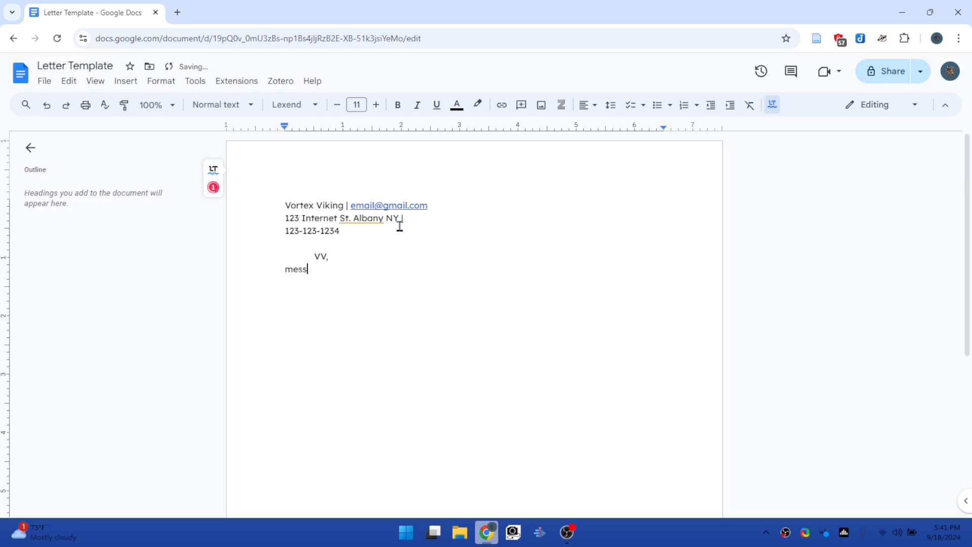
pyautogui.write('age')
pyautogui.scroll(-2, 420, 293)
pyautogui.scroll(2, 395, 224)
# Step: Switch to a new File Explorer window and move it higher on the screen
pyautogui.moveTo(284, 269); pyautogui.dragTo(357, 275)
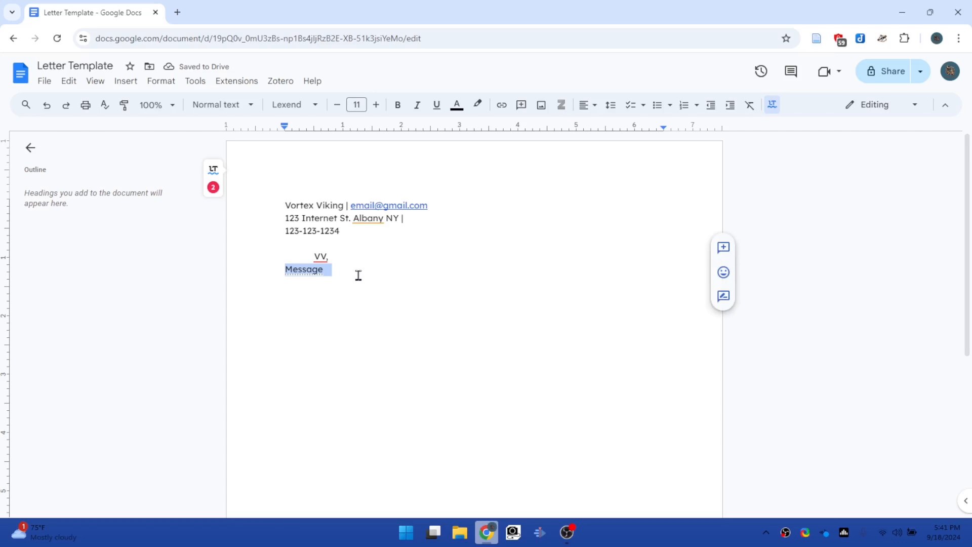
pyautogui.click(550, 363)
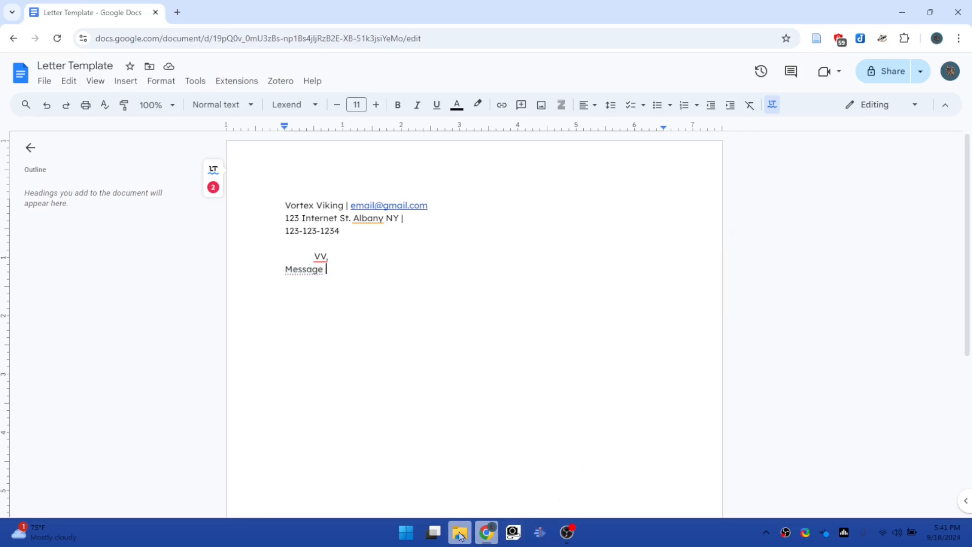
pyautogui.press('super+e')
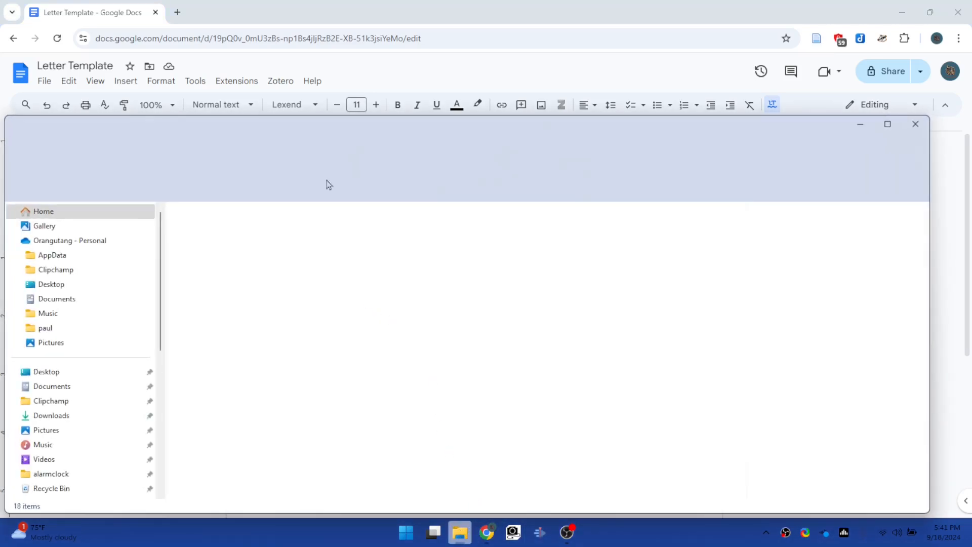
pyautogui.moveTo(320, 132); pyautogui.dragTo(380, 70)
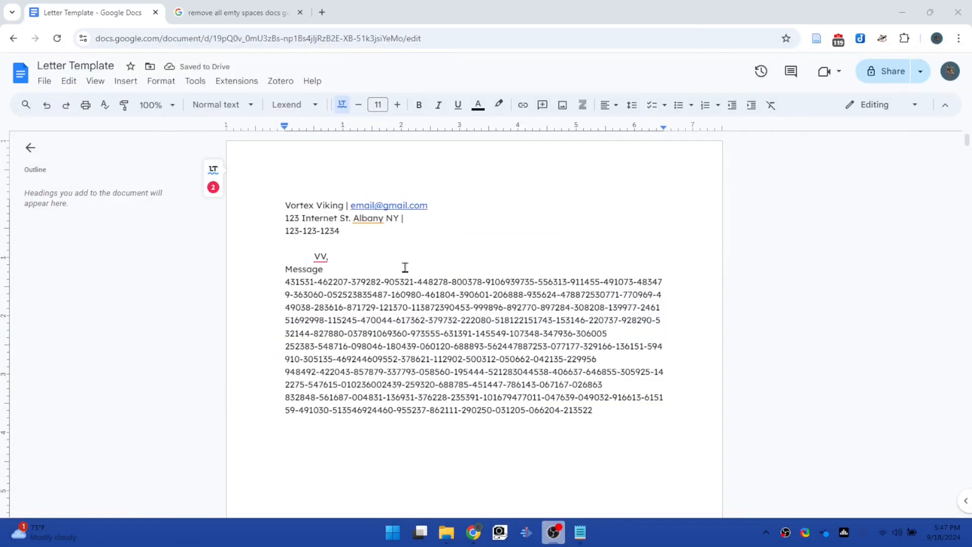
# Step: Delete the first digit of the number block and join the block onto the end of the "Message" line
pyautogui.scroll(-5, 404, 269)
pyautogui.scroll(5, 481, 254)
pyautogui.moveTo(282, 283); pyautogui.dragTo(481, 411)
pyautogui.click(327, 268)
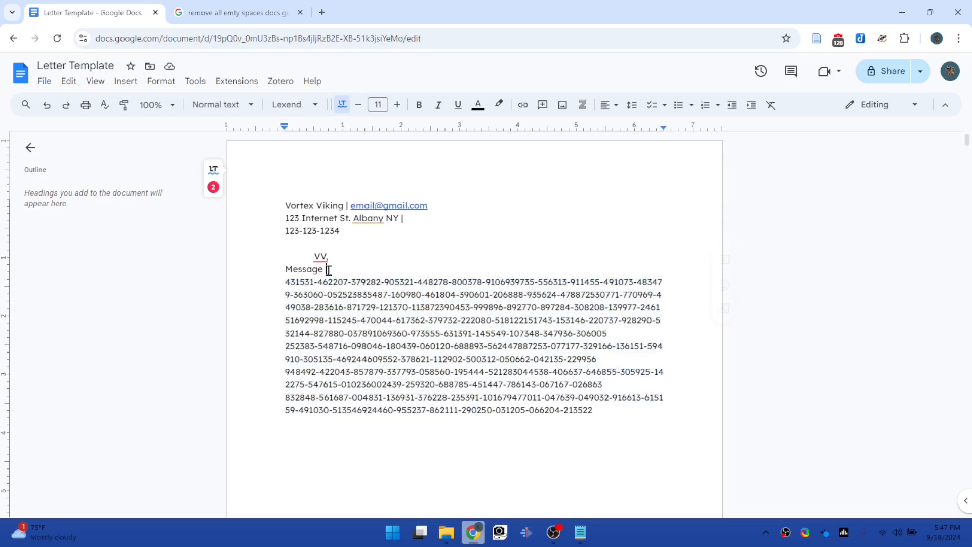
pyautogui.press('Delete')
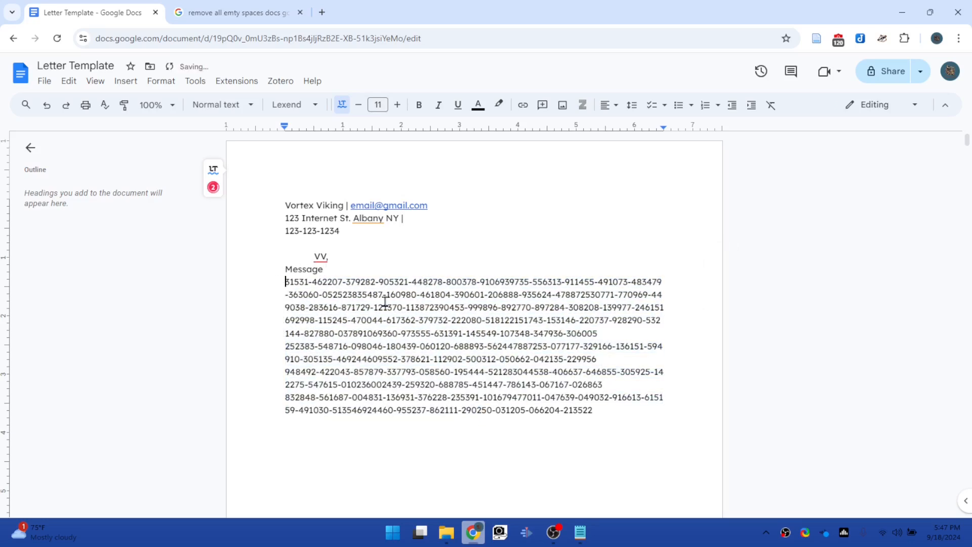
pyautogui.press('BackSpace')
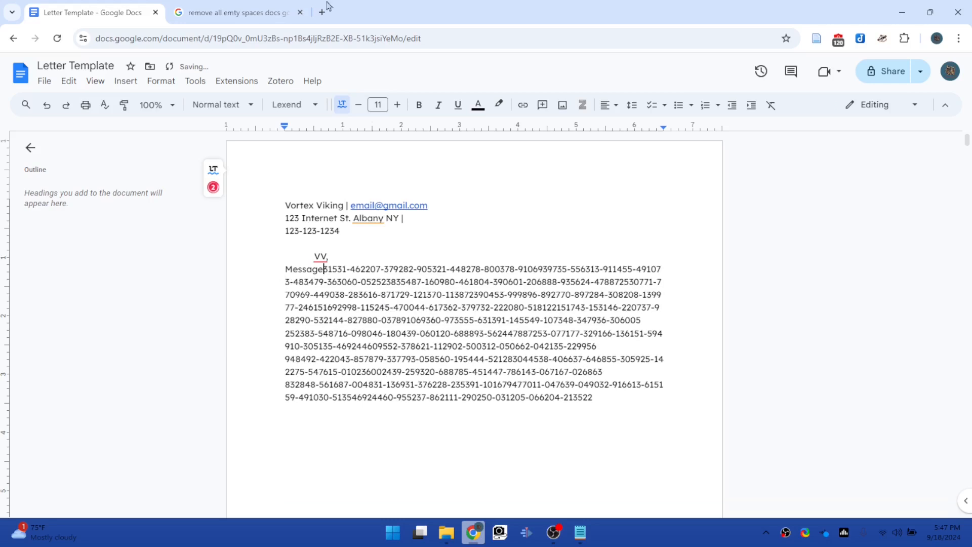
pyautogui.click(694, 403)
pyautogui.moveTo(649, 404); pyautogui.dragTo(506, 386)
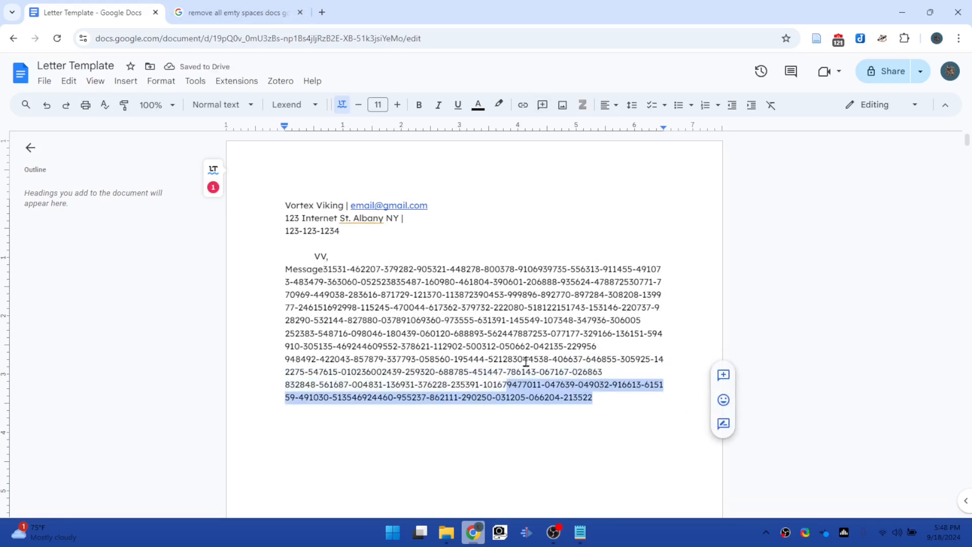
pyautogui.moveTo(280, 272); pyautogui.dragTo(622, 451)
# Step: Add an indented "VV" sign-off below the number block, leaving a blank line above it
pyautogui.click(624, 413)
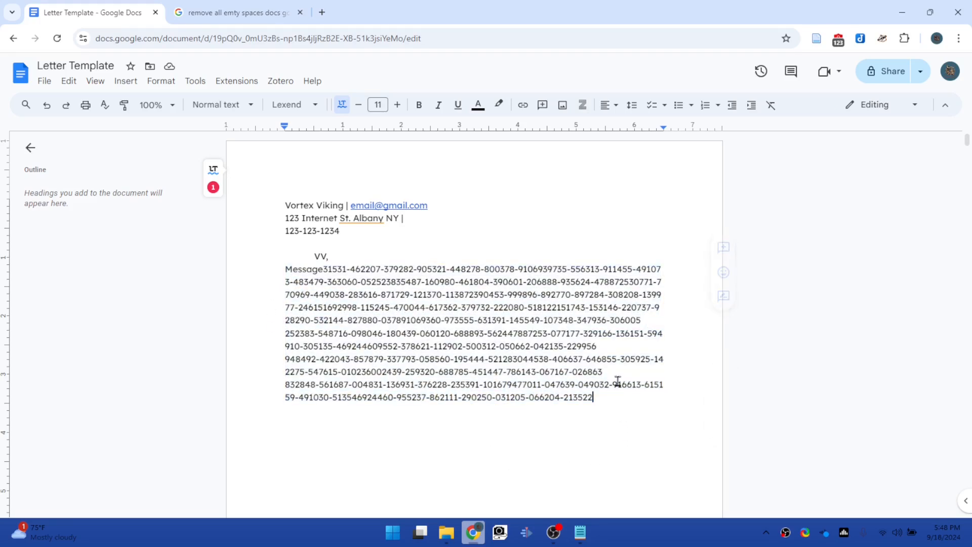
pyautogui.press('Return')
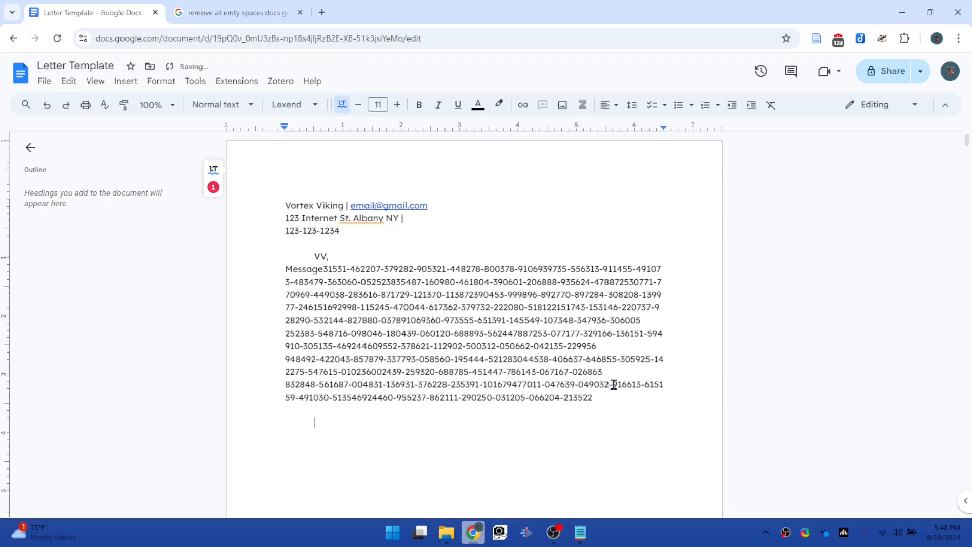
pyautogui.write('VV')
pyautogui.press('Return')
pyautogui.scroll(-2, 445, 294)
pyautogui.scroll(2, 479, 413)
pyautogui.moveTo(320, 427); pyautogui.dragTo(357, 430)
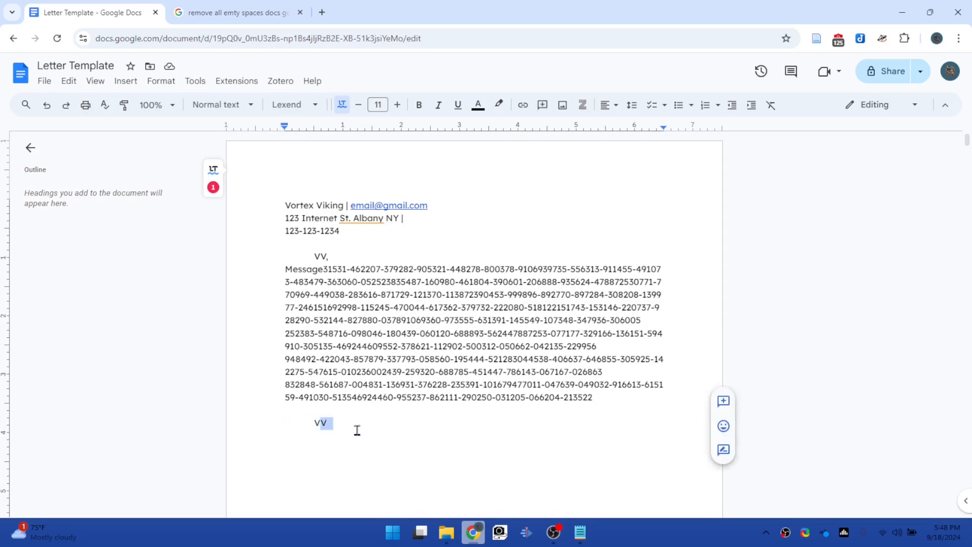
pyautogui.click(357, 430)
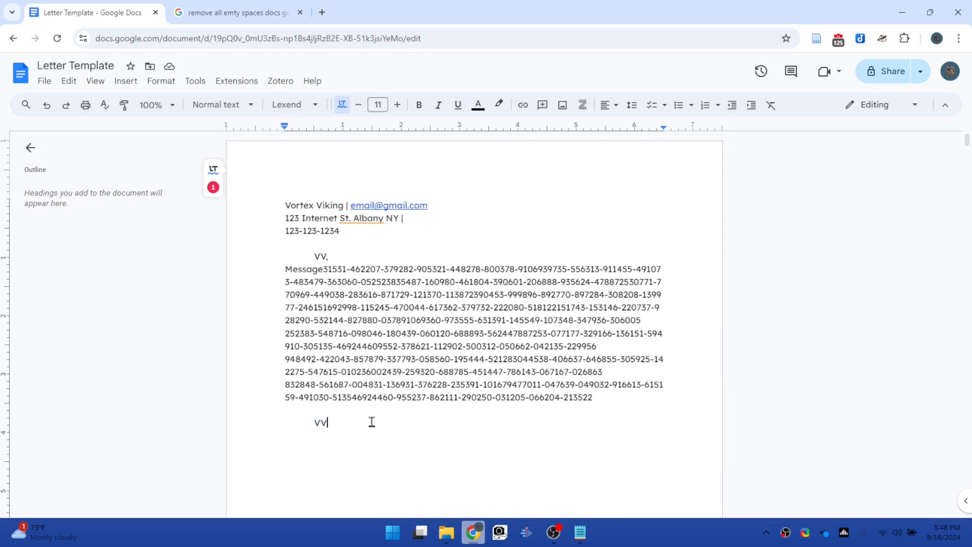
# Step: Delete the "VV" sign-off below the number block
pyautogui.moveTo(371, 423); pyautogui.dragTo(245, 425)
pyautogui.press('BackSpace')
# Step: Add page numbers in the footer, shown on the first page and starting at 1
pyautogui.doubleClick(377, 163)
pyautogui.click(689, 208)
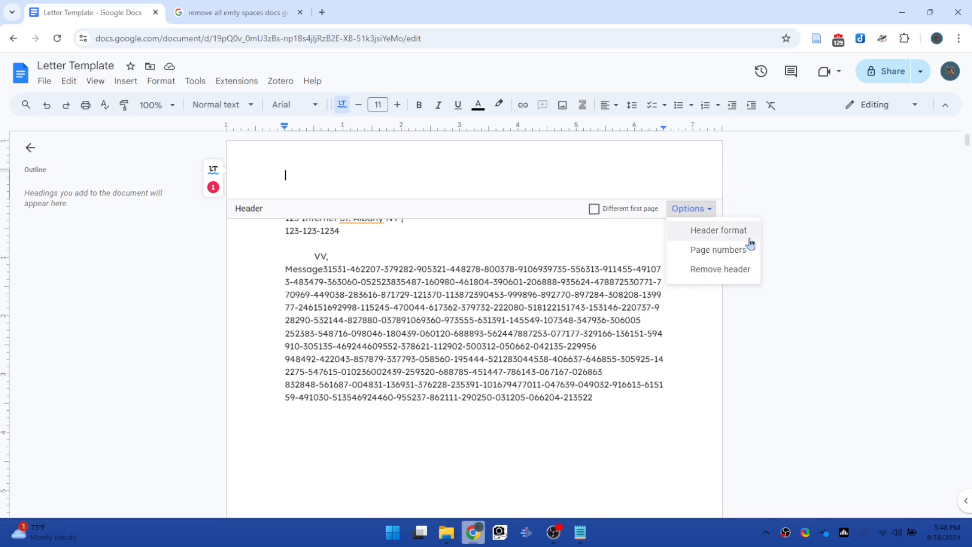
pyautogui.click(735, 250)
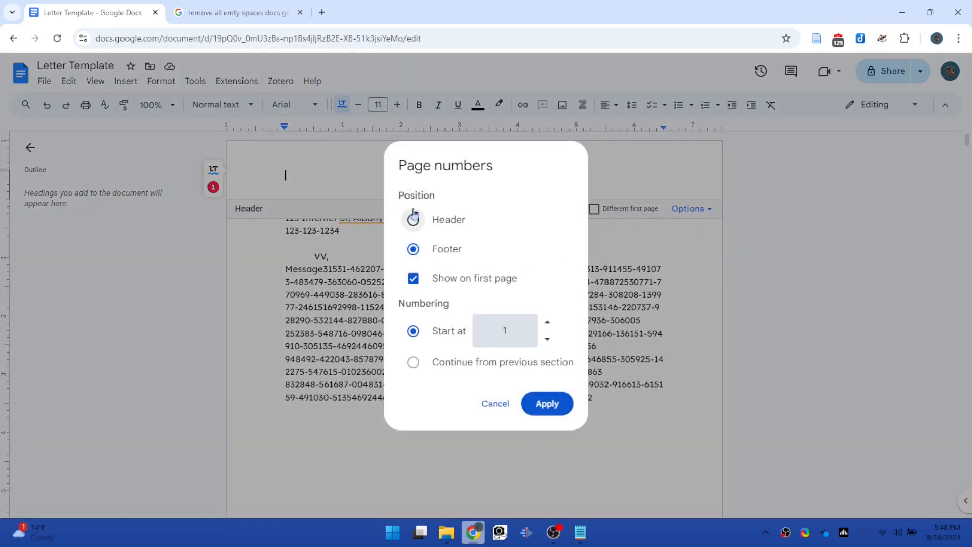
pyautogui.click(414, 244)
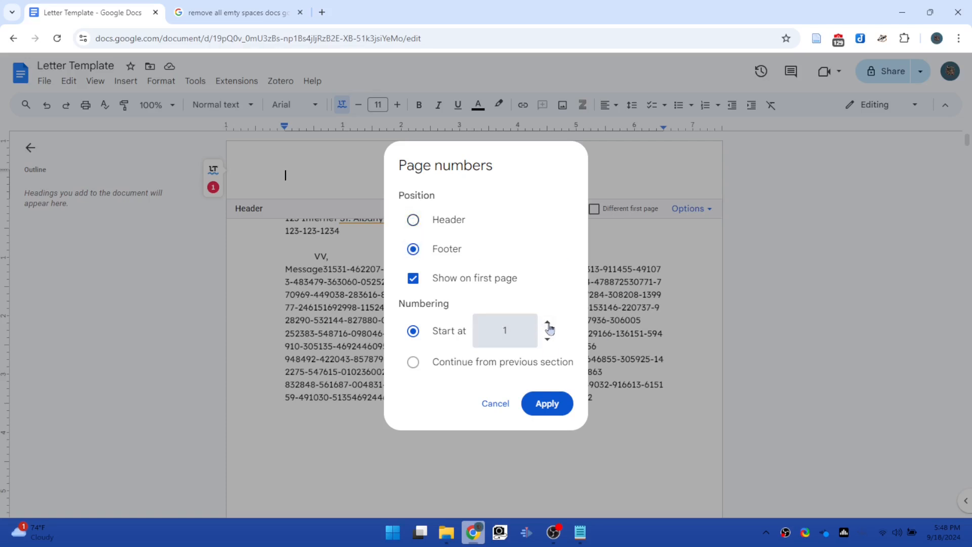
pyautogui.click(547, 339)
pyautogui.click(551, 404)
pyautogui.scroll(5, 585, 379)
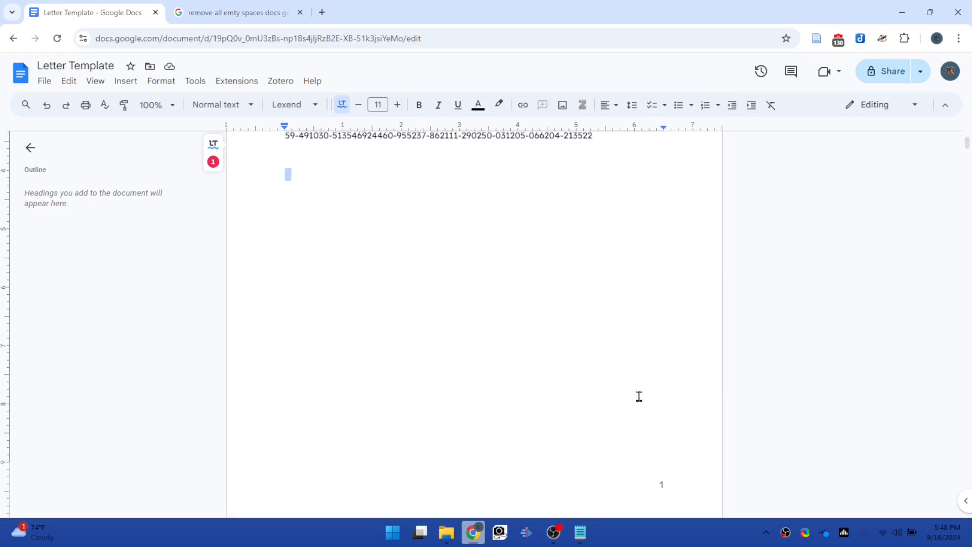
pyautogui.click(635, 223)
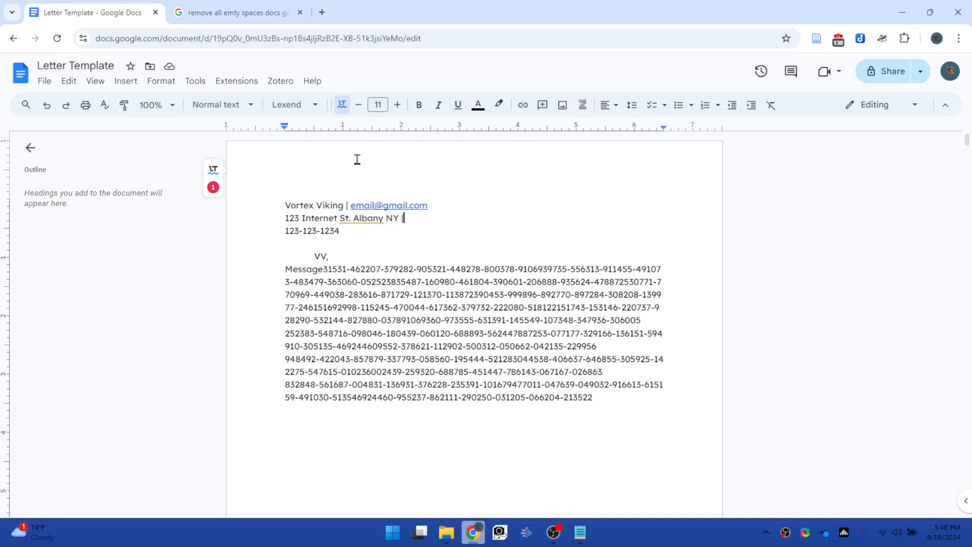
pyautogui.click(354, 205)
pyautogui.click(301, 204)
pyautogui.scroll(-6, 603, 421)
pyautogui.scroll(6, 655, 332)
pyautogui.moveTo(633, 423); pyautogui.dragTo(467, 293)
pyautogui.click(470, 249)
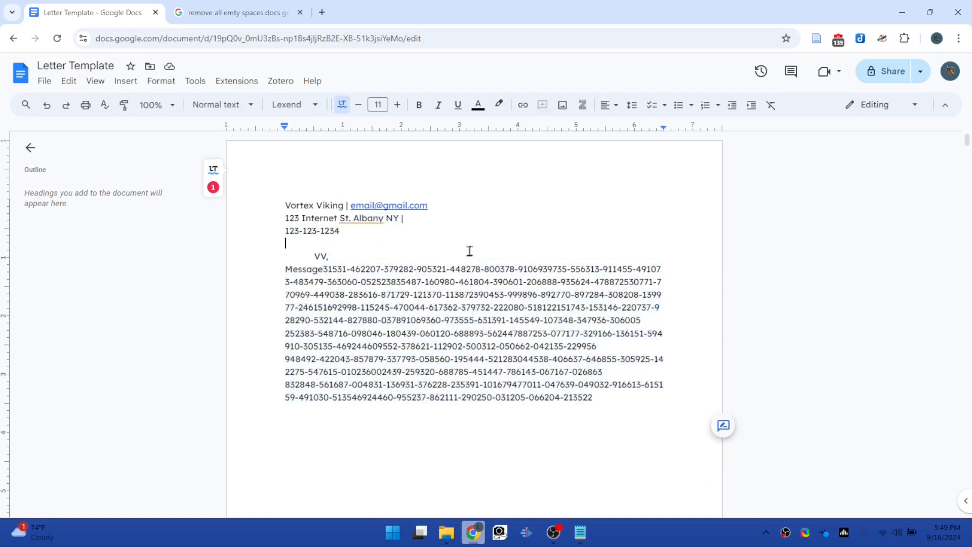
pyautogui.moveTo(258, 195)
pyautogui.mouseDown()
pyautogui.moveTo(556, 454)
pyautogui.moveTo(413, 299)
pyautogui.moveTo(261, 202)
pyautogui.moveTo(635, 461)
pyautogui.moveTo(308, 188)
pyautogui.moveTo(544, 403)
pyautogui.moveTo(418, 244)
pyautogui.moveTo(637, 485)
pyautogui.moveTo(434, 259)
pyautogui.moveTo(579, 400)
pyautogui.moveTo(529, 281)
pyautogui.moveTo(296, 194)
pyautogui.moveTo(262, 202)
pyautogui.mouseUp()
pyautogui.tripleClick(297, 202)
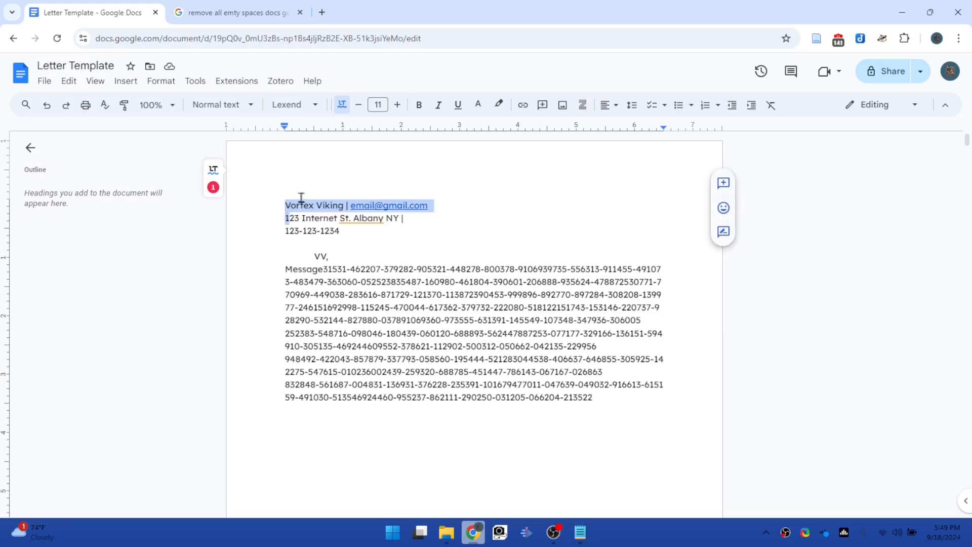
pyautogui.press('Left')
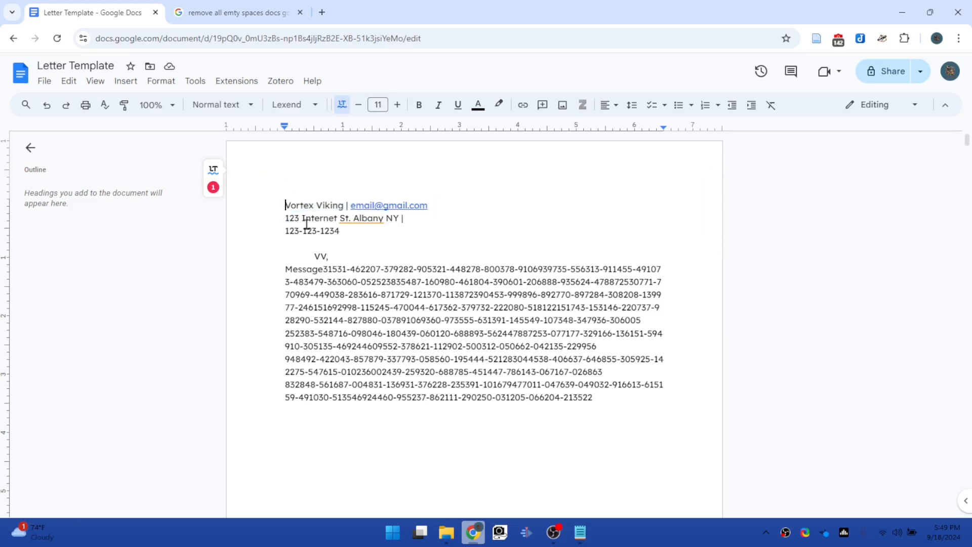